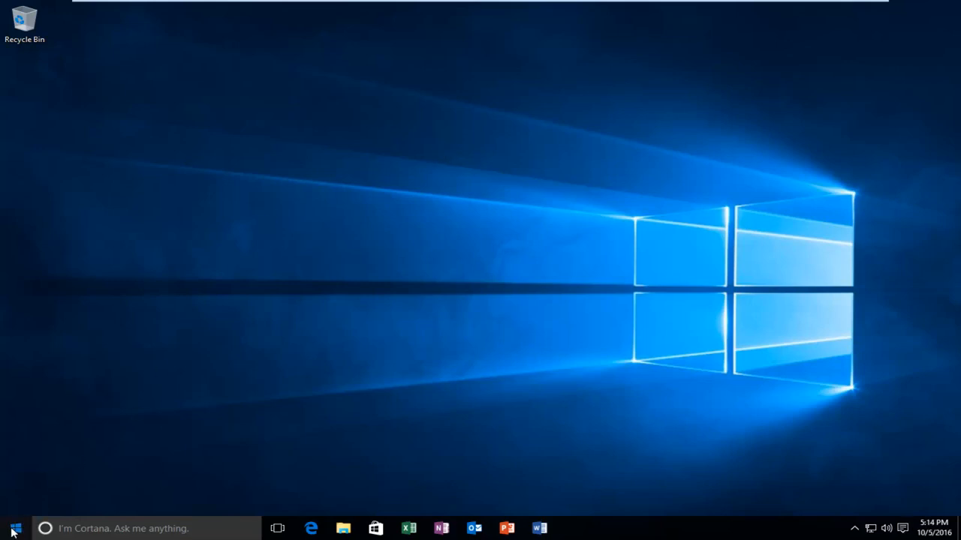
Open the advanced options of Windows Update in Settings and start getting Insider Preview builds
click(10, 532)
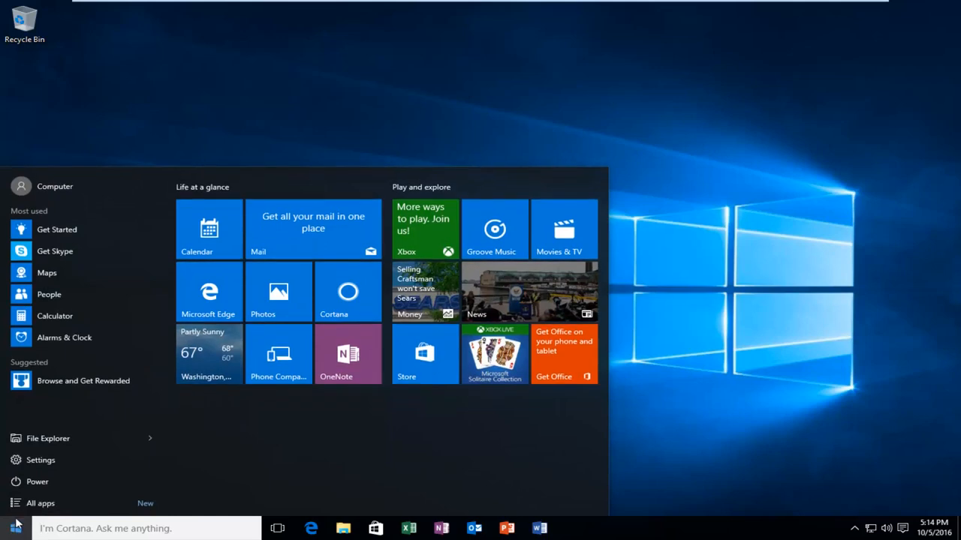
click(65, 461)
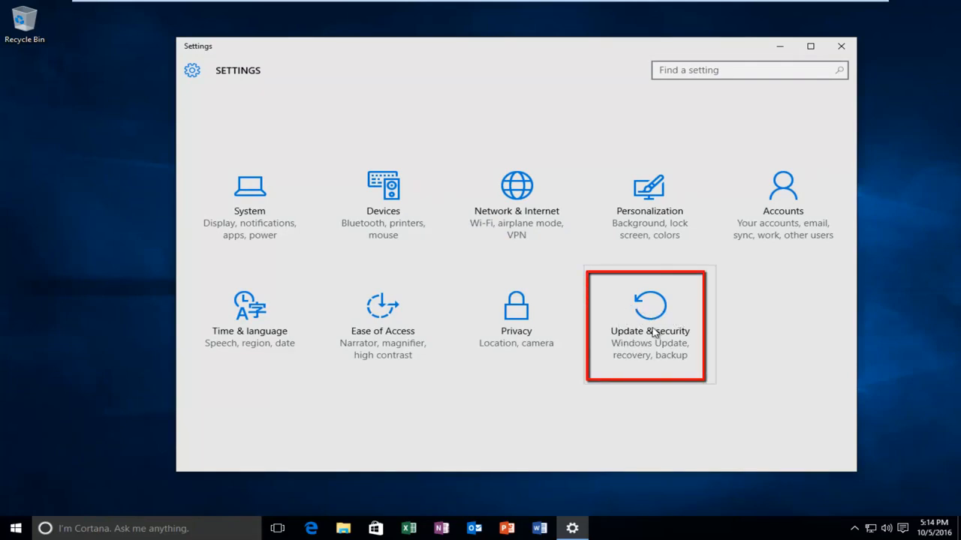
click(652, 332)
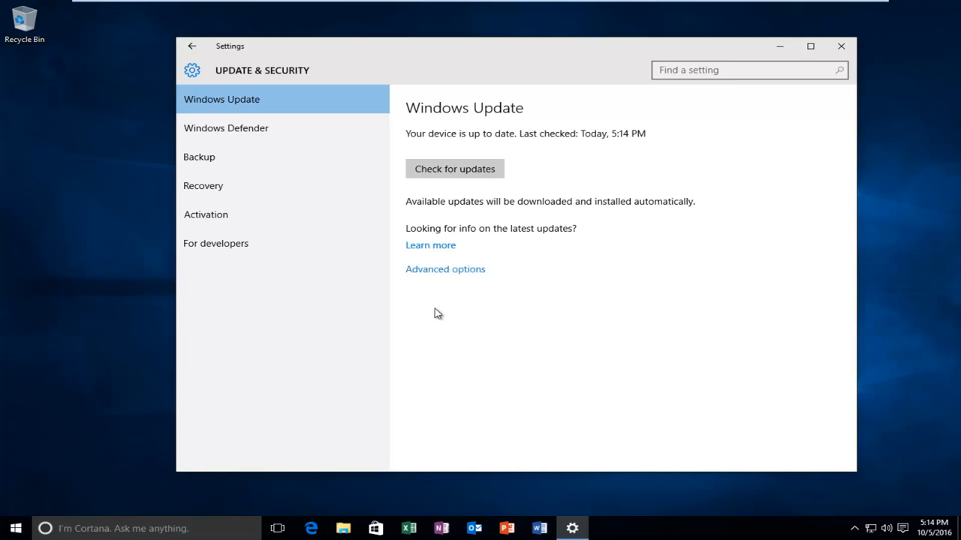
click(442, 271)
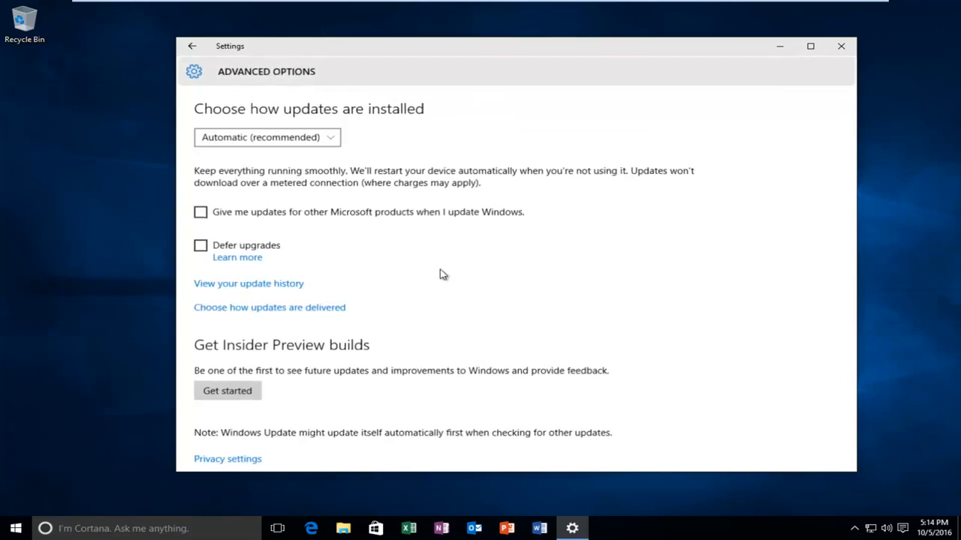
scroll(378, 297, down, 1)
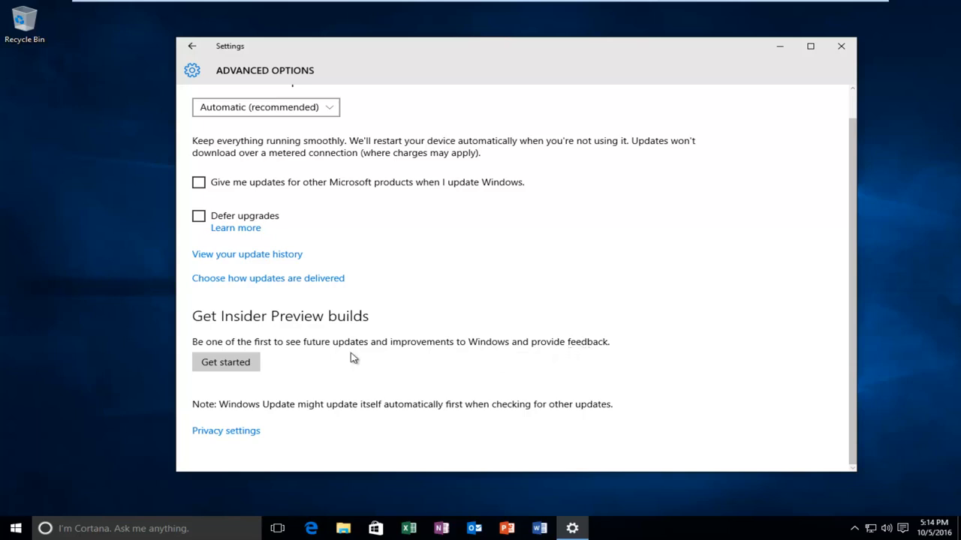
click(220, 366)
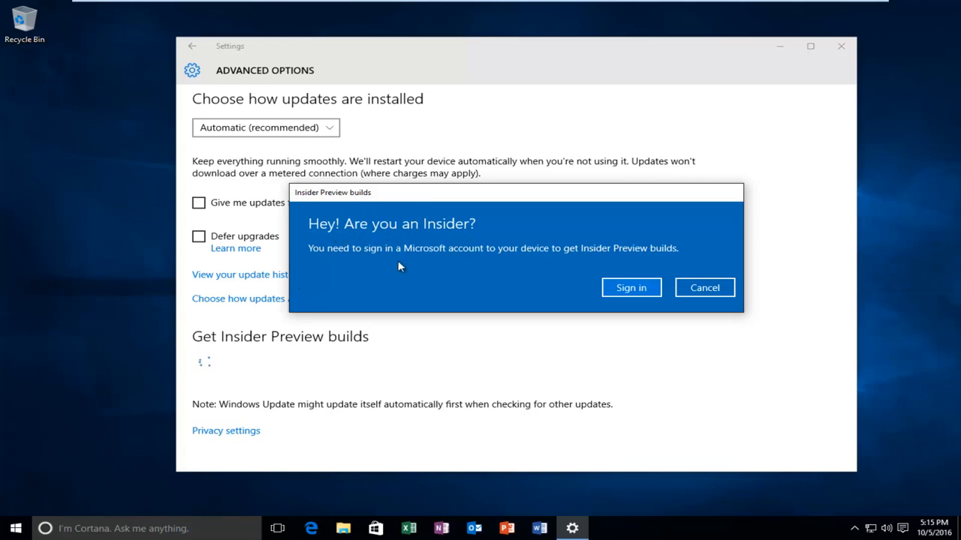
Sign in to the device with the Microsoft account's e-mail and password, and verify with the current Windows password
click(619, 292)
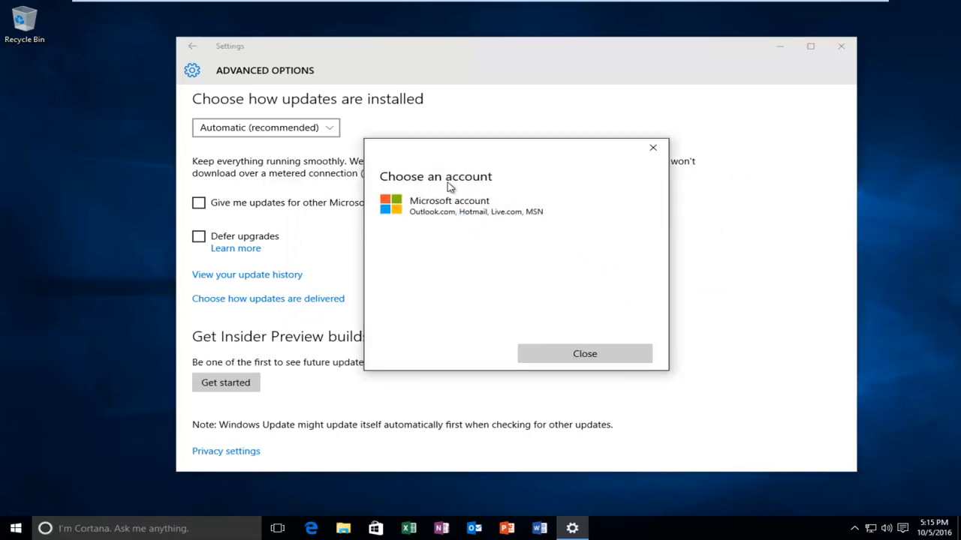
click(444, 214)
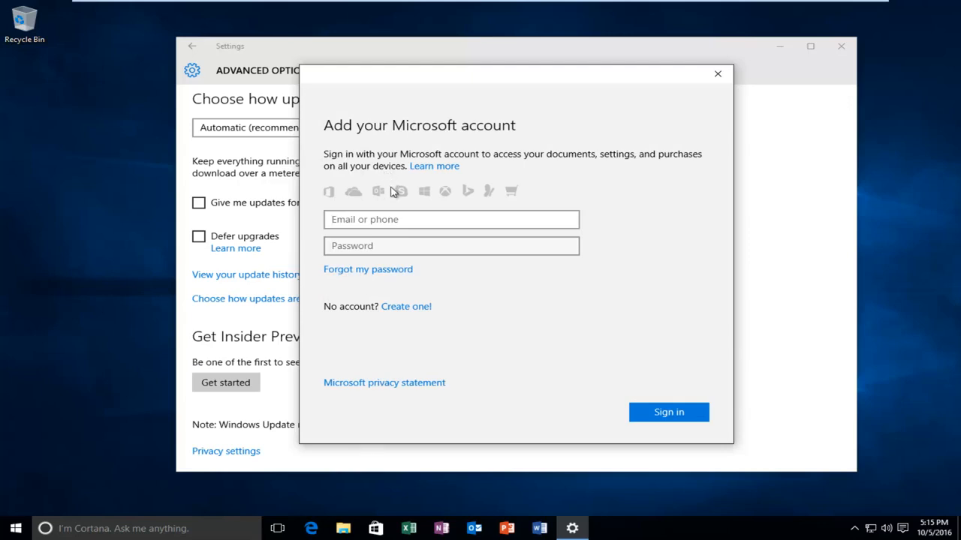
click(391, 308)
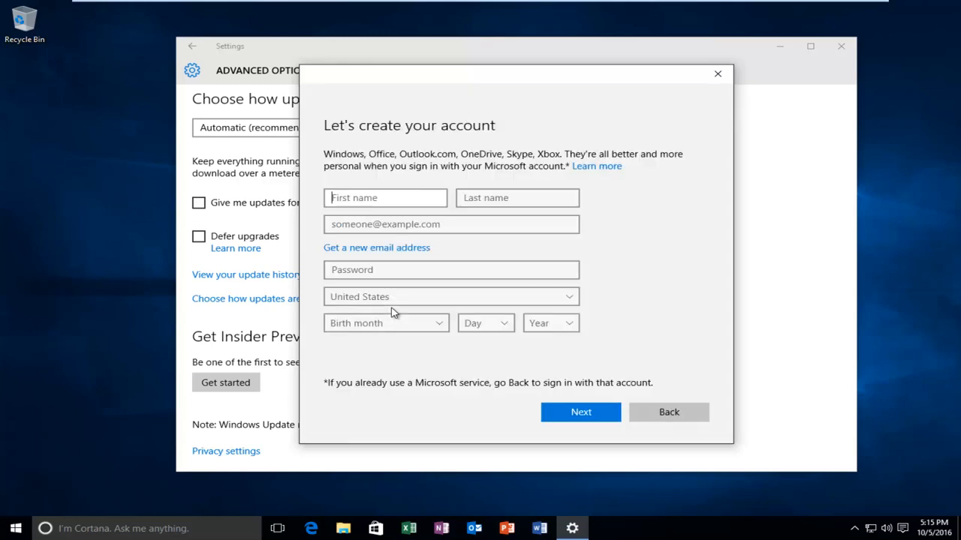
click(663, 418)
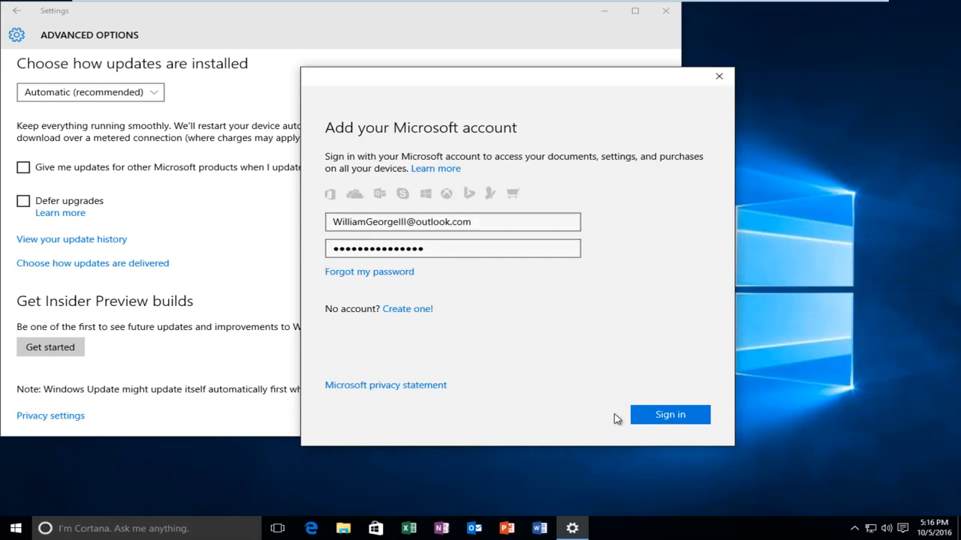
click(664, 417)
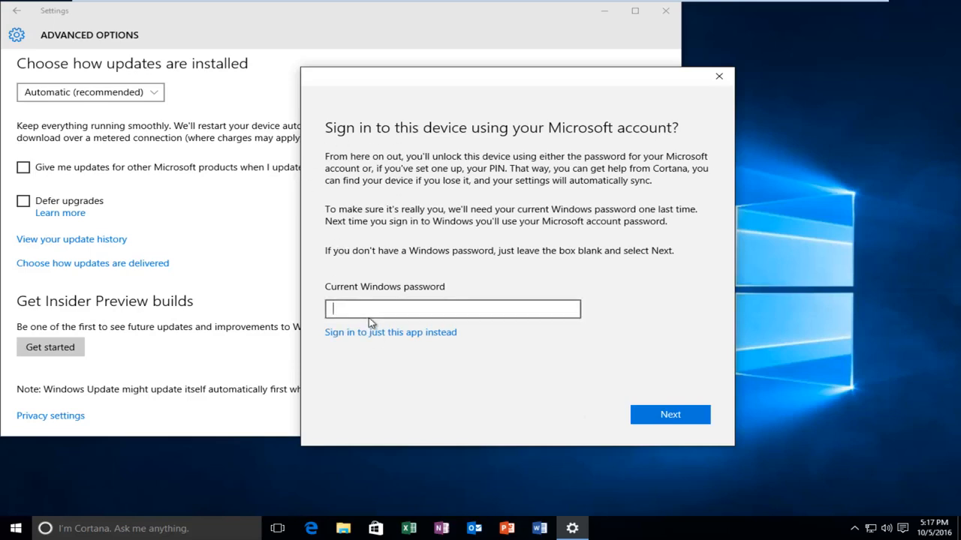
text(•••••••••)
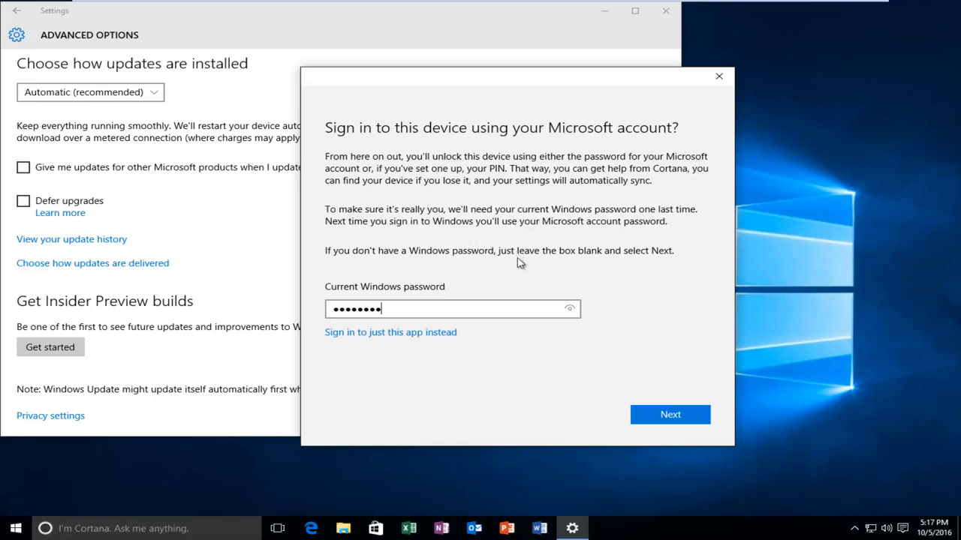
click(670, 416)
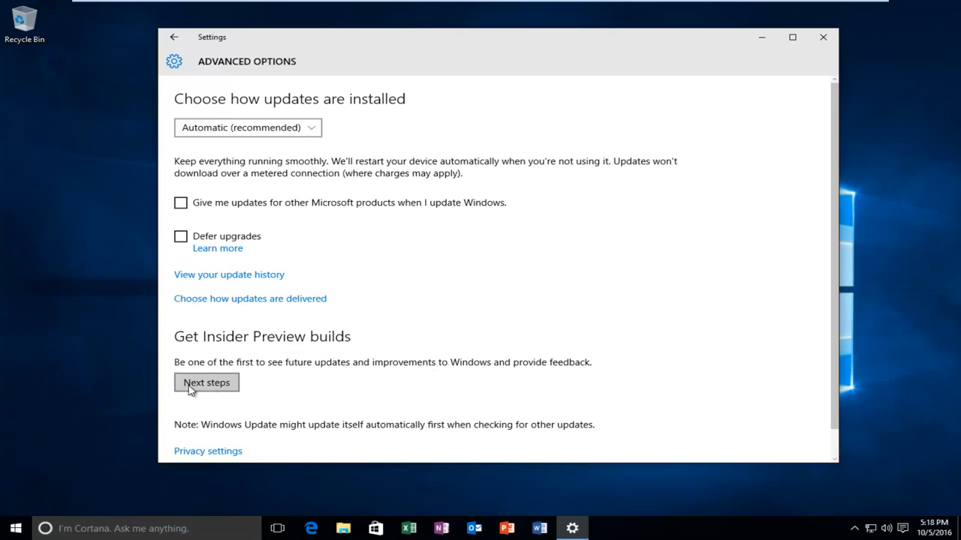
Proceed to register the account in the Windows Insider Program, signing in on its website and starting the registration
click(214, 384)
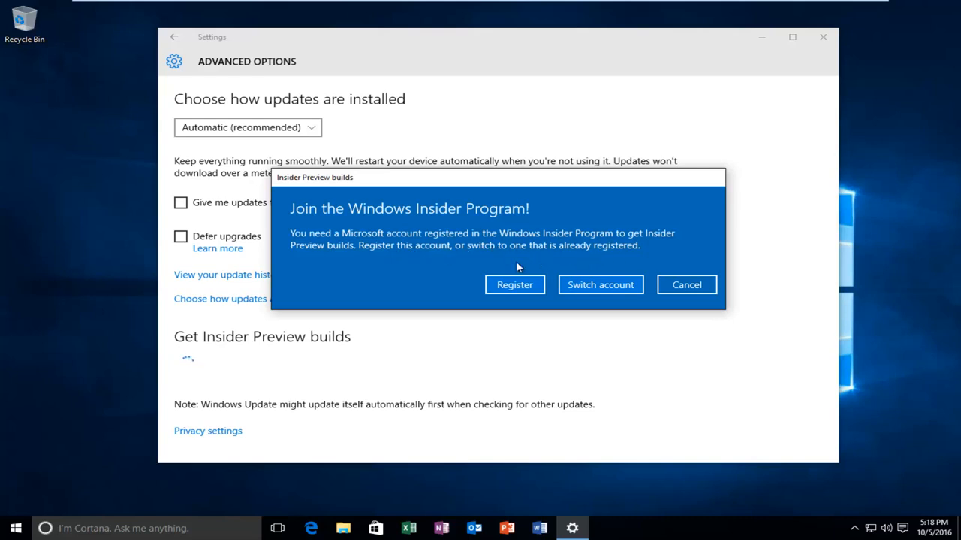
click(523, 287)
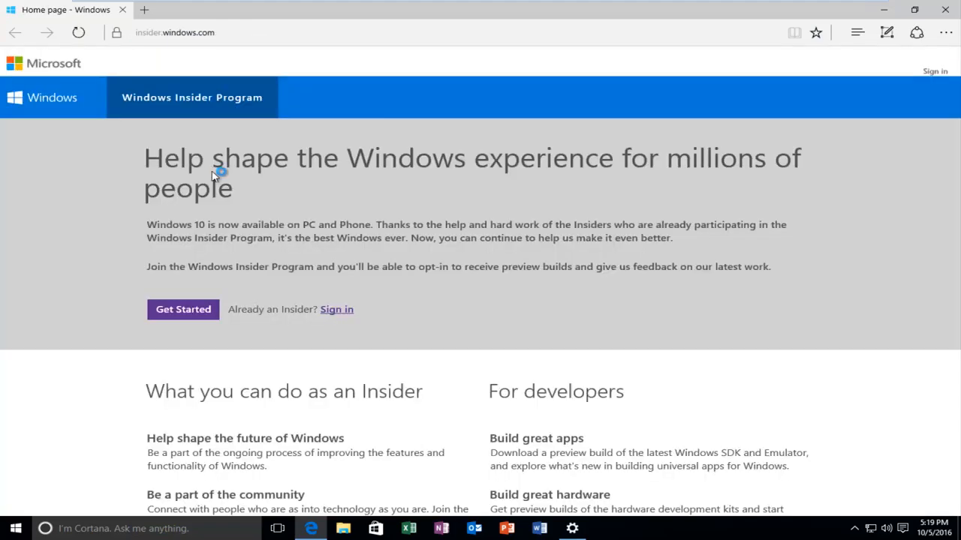
click(330, 311)
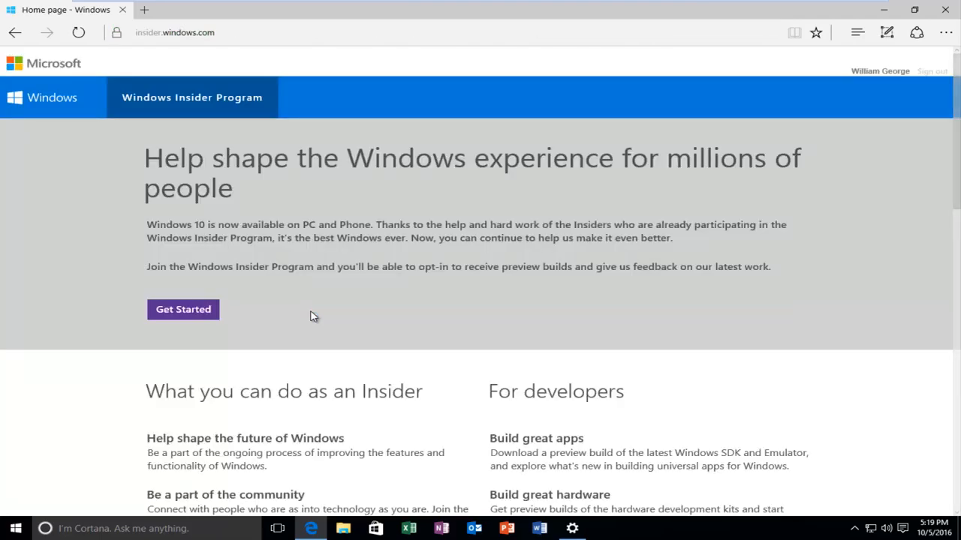
click(172, 310)
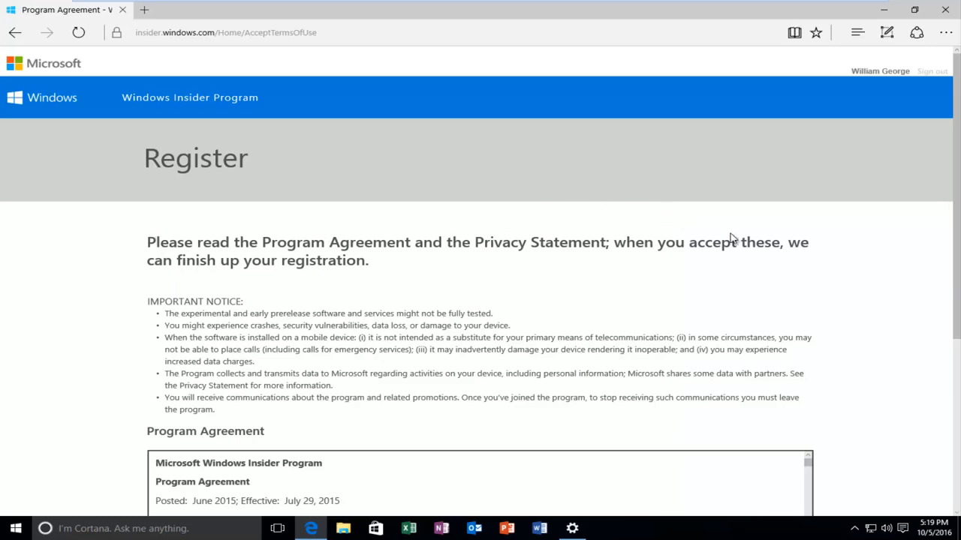
Accept the terms of the Program Agreement, submit the registration, and close the browser
scroll(152, 265, down, 2)
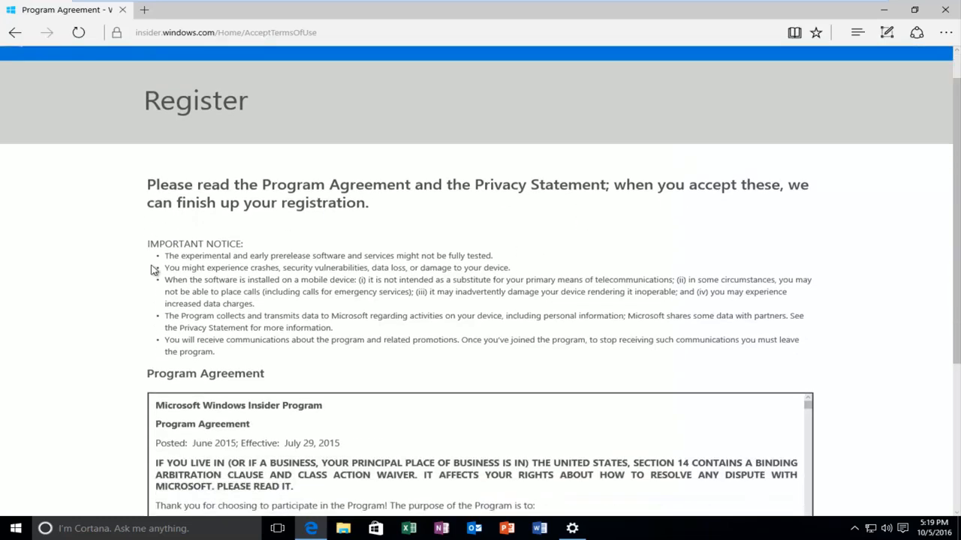
scroll(110, 266, down, 1)
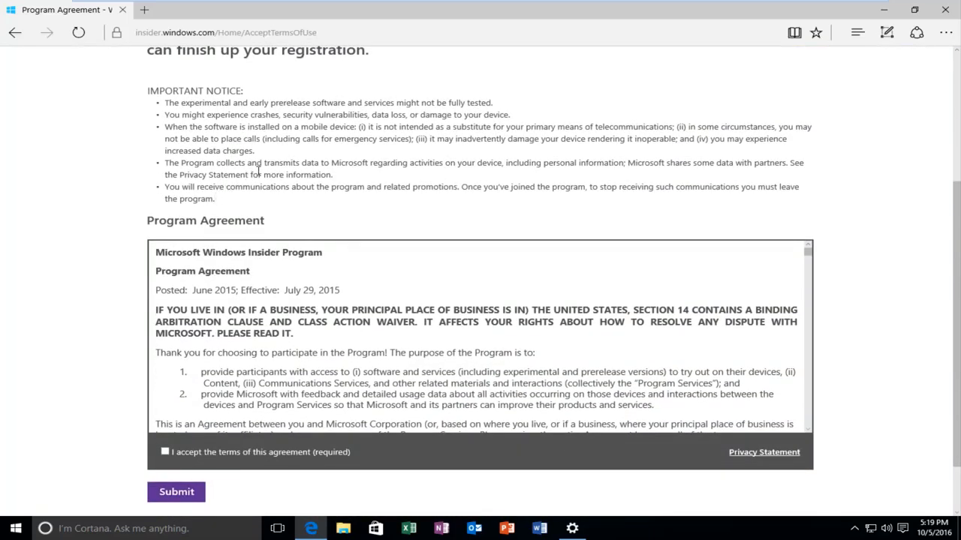
scroll(315, 181, down, 1)
scroll(308, 215, up, 2)
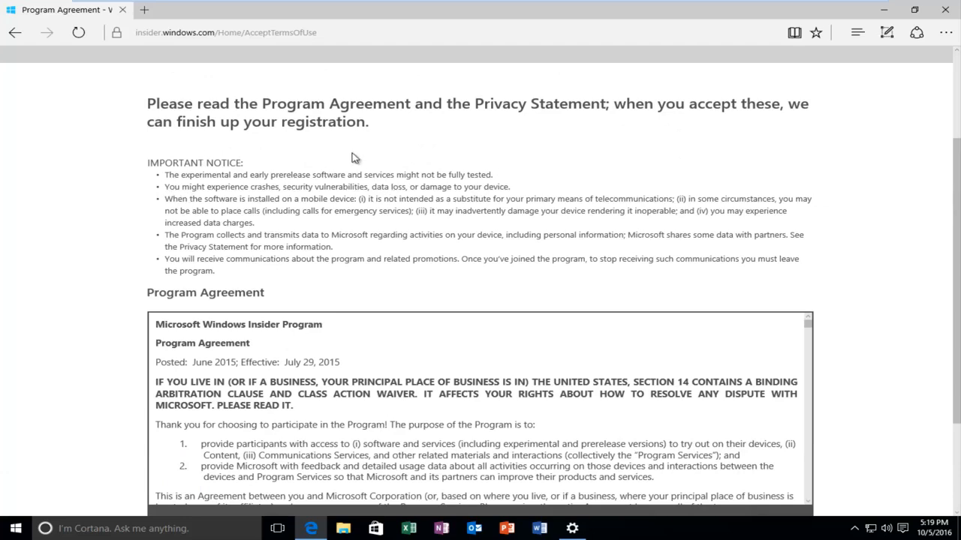
scroll(357, 158, down, 2)
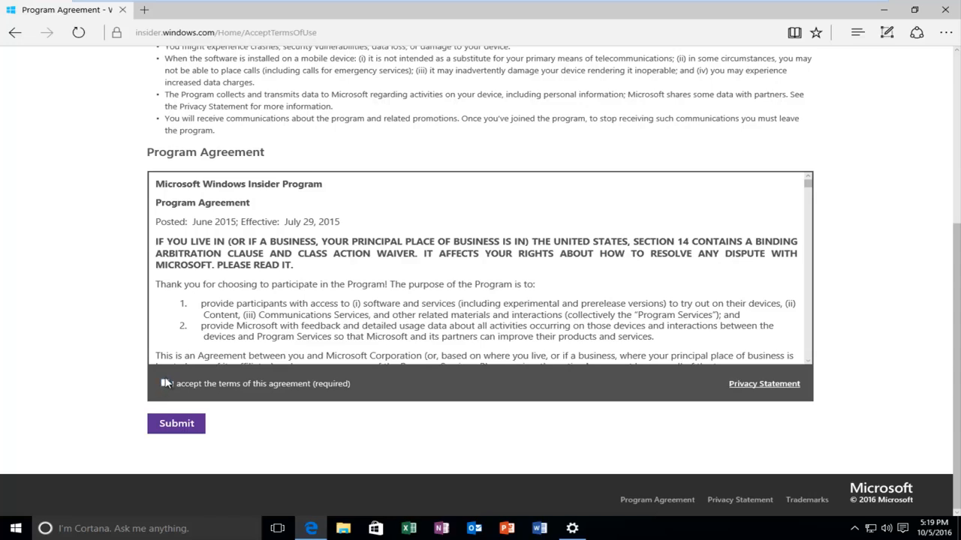
click(185, 430)
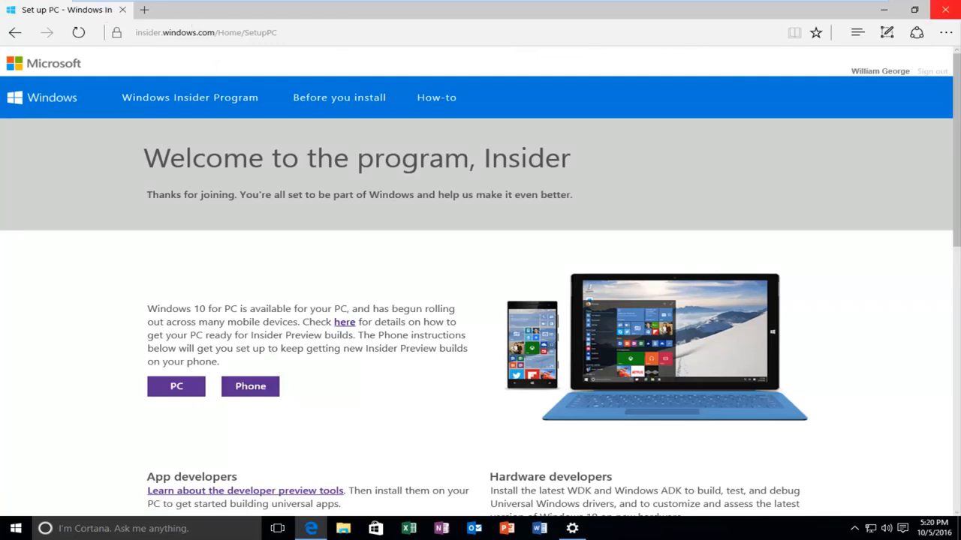
click(953, 9)
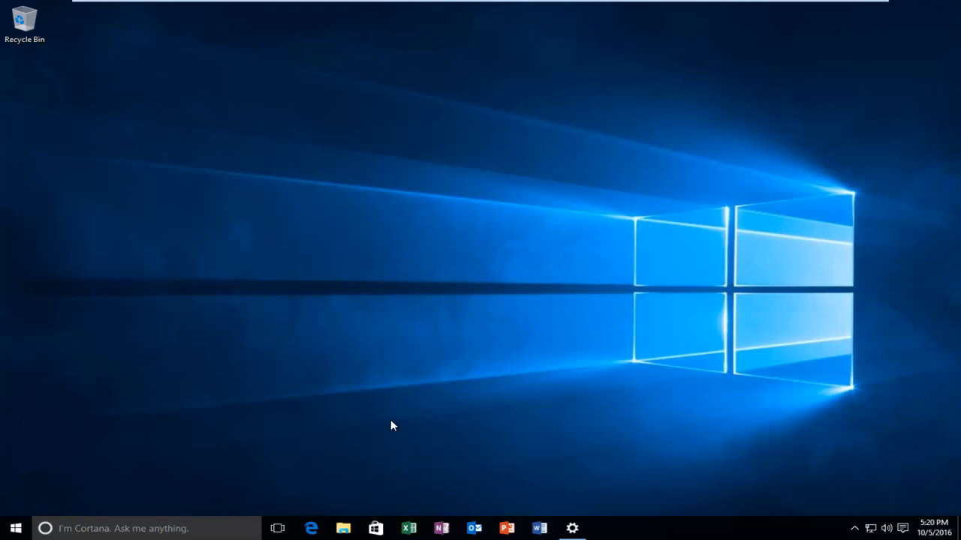
Return to Settings, continue with the next steps for Insider Preview builds, confirm the enrollment, and restart the PC now
click(572, 529)
scroll(362, 333, down, 1)
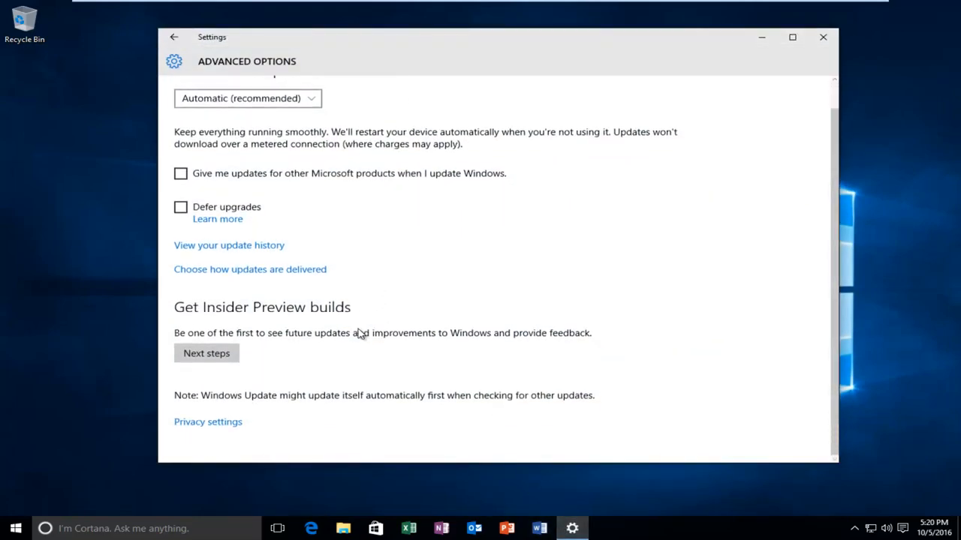
click(226, 353)
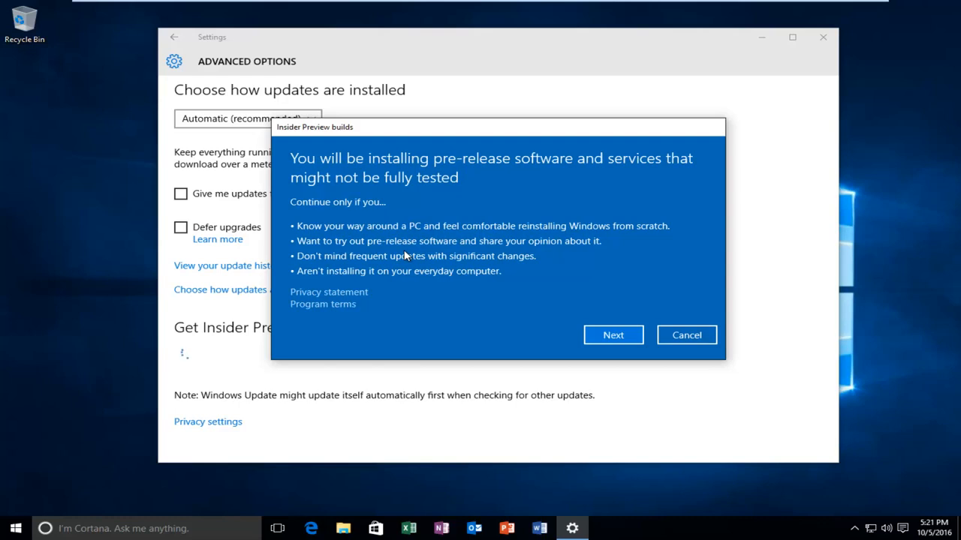
click(613, 336)
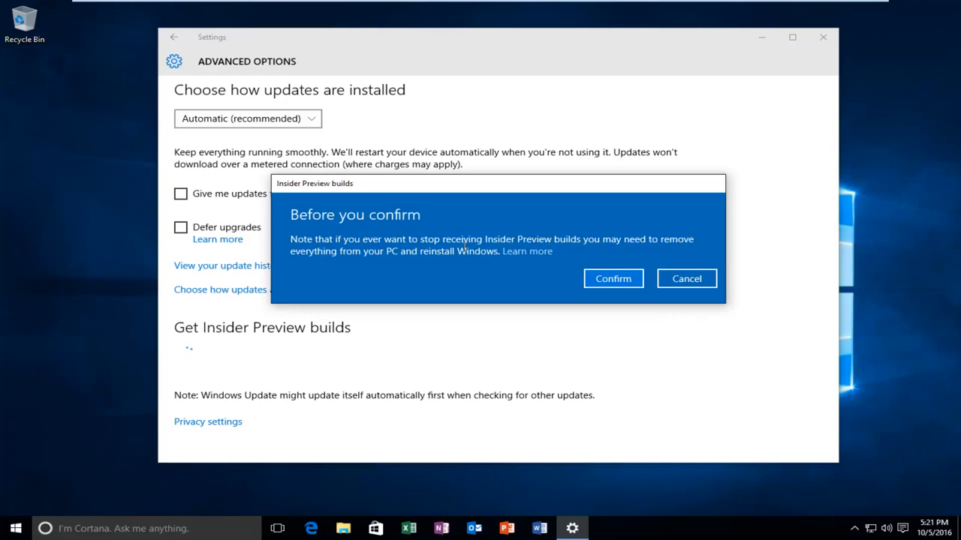
click(599, 279)
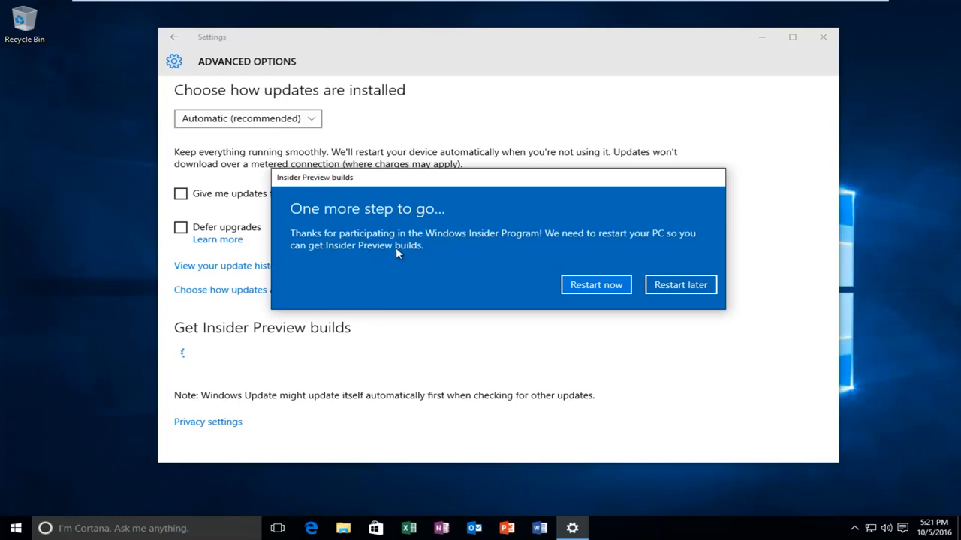
click(590, 289)
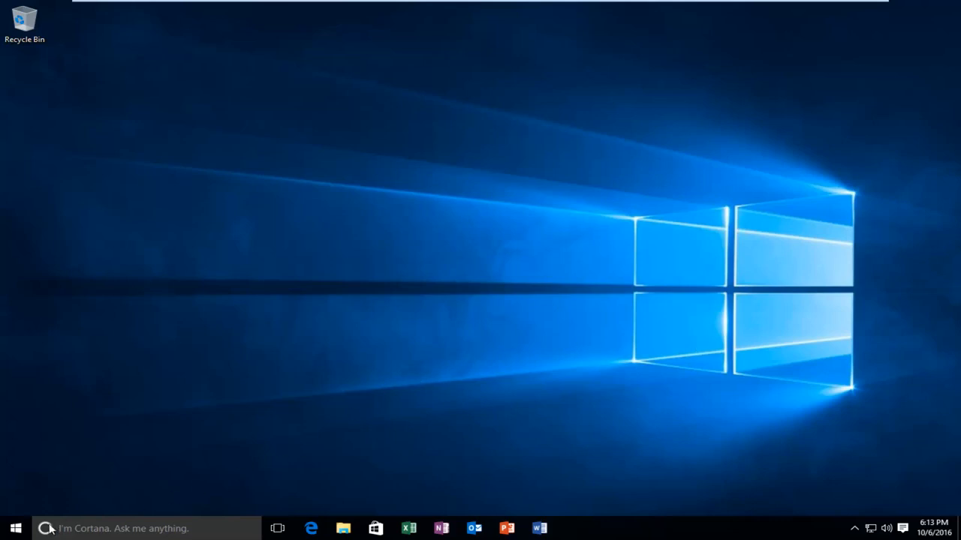
Reopen the advanced options of Windows Update under Update & security in Settings
click(16, 528)
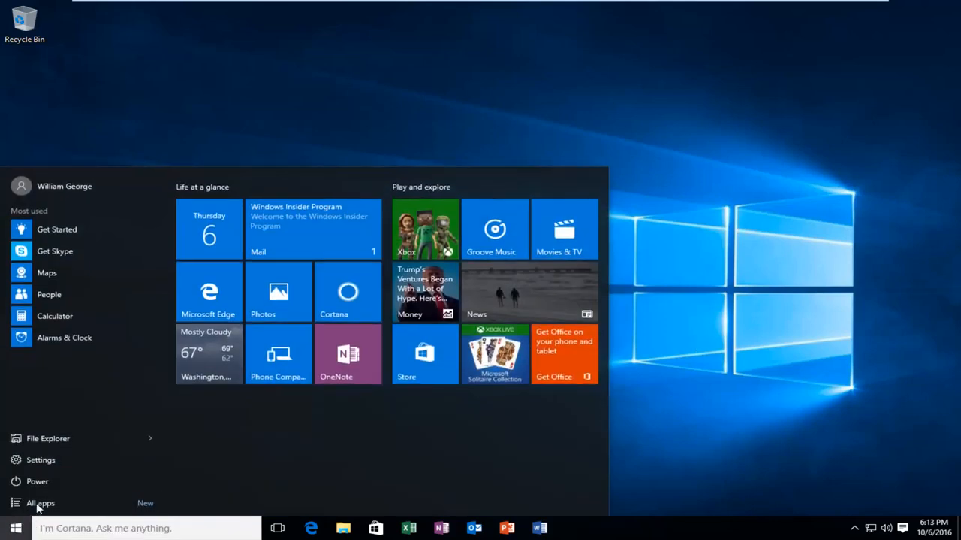
click(39, 460)
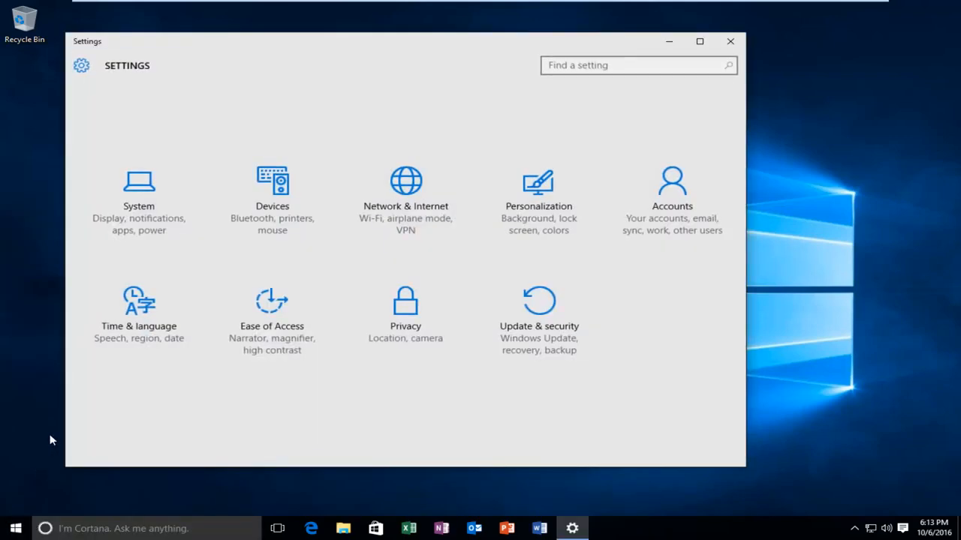
drag(229, 47, 295, 43)
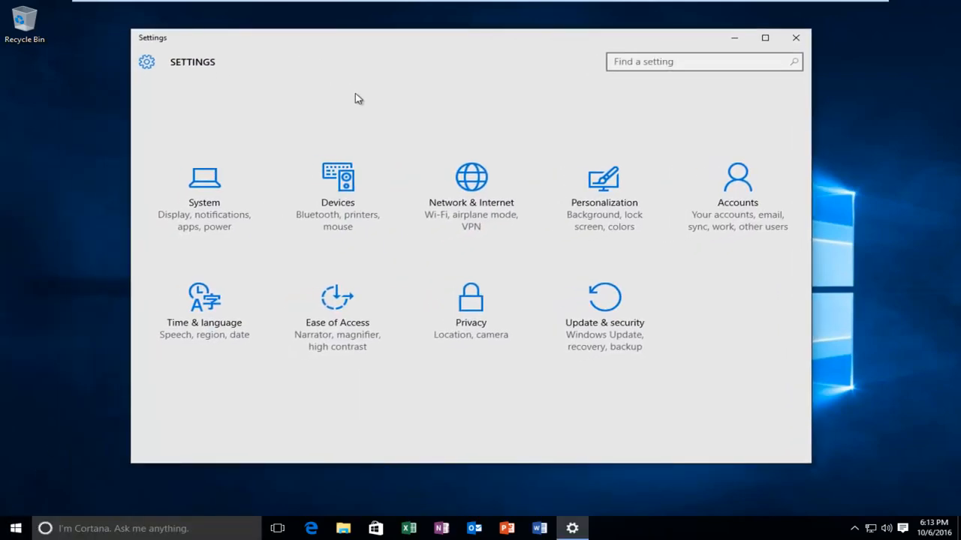
click(592, 339)
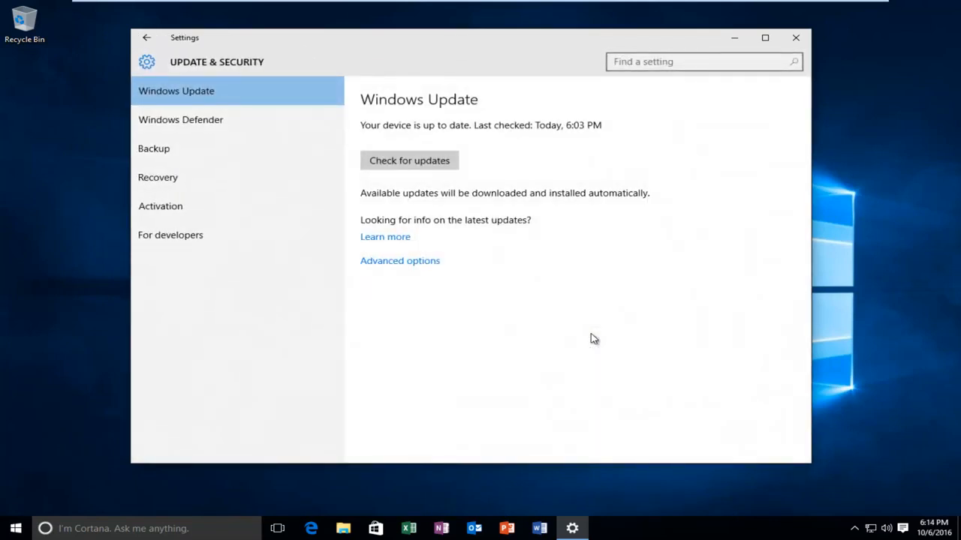
click(400, 261)
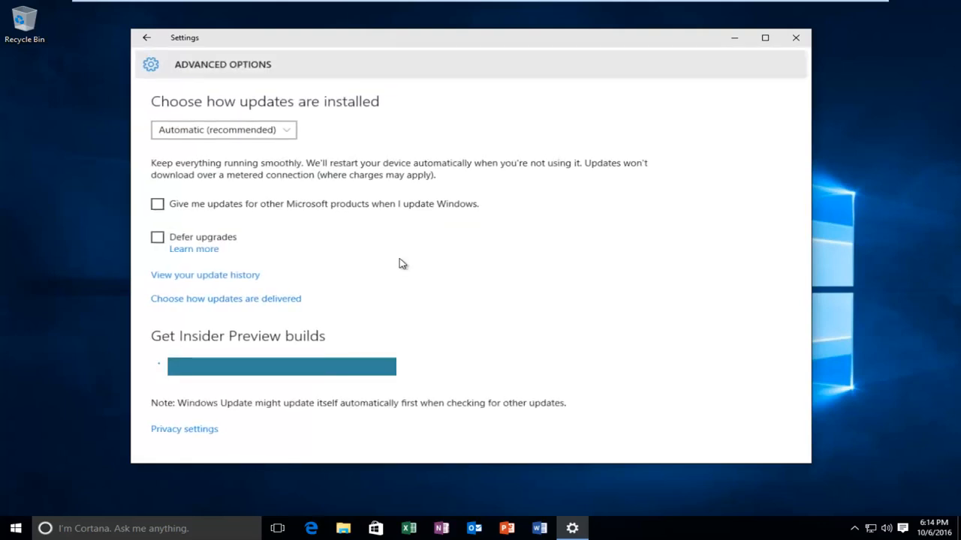
Raise the Insider level for preview builds from Release Preview through Slow to Fast
scroll(332, 302, down, 1)
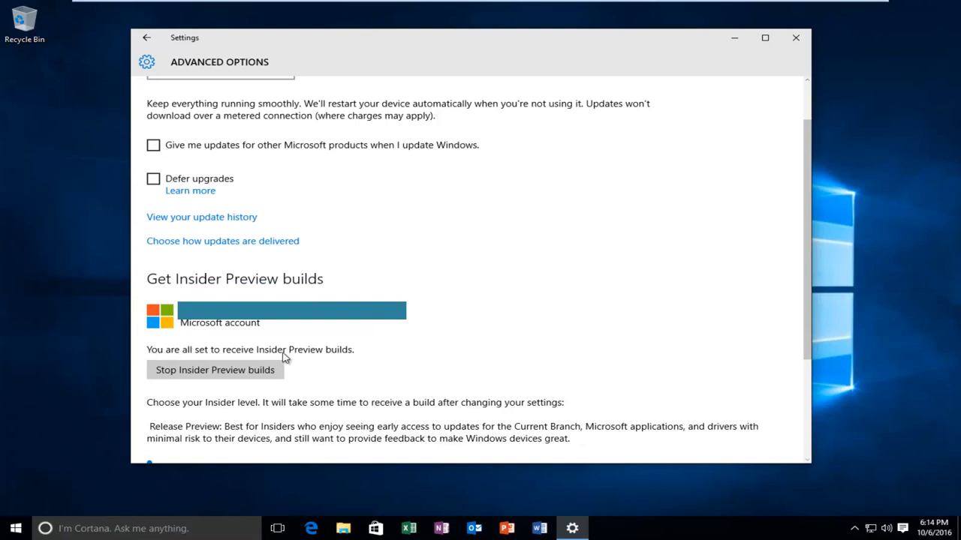
scroll(374, 337, down, 1)
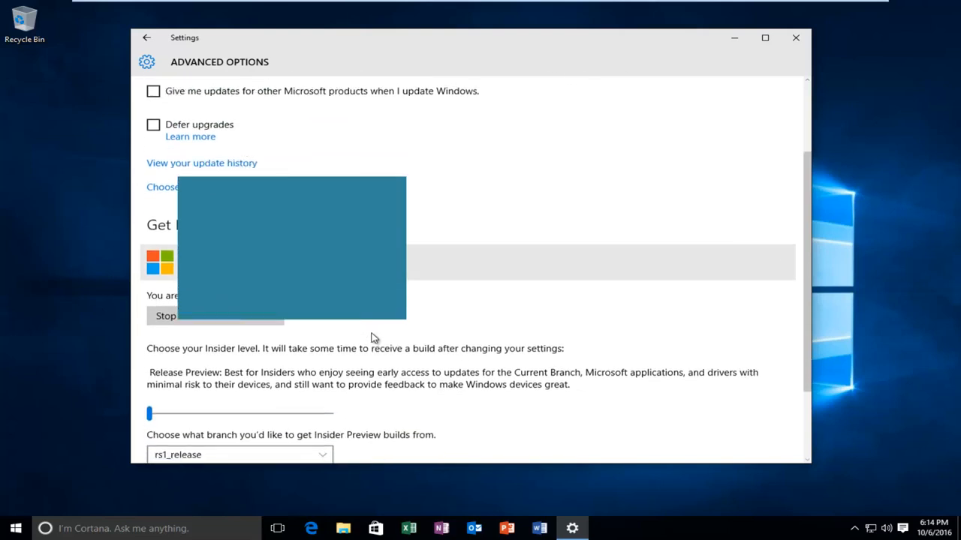
scroll(333, 331, down, 1)
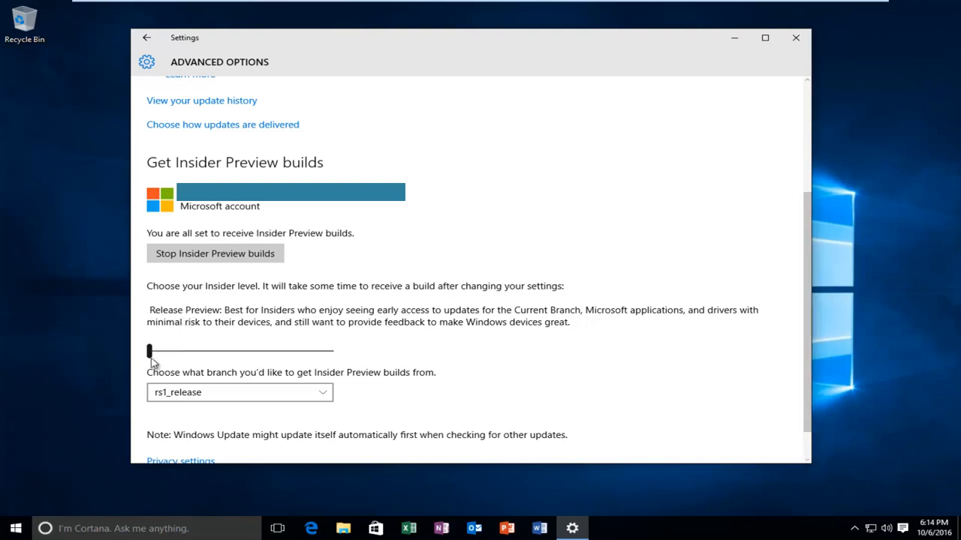
drag(150, 360, 110, 355)
drag(150, 353, 239, 338)
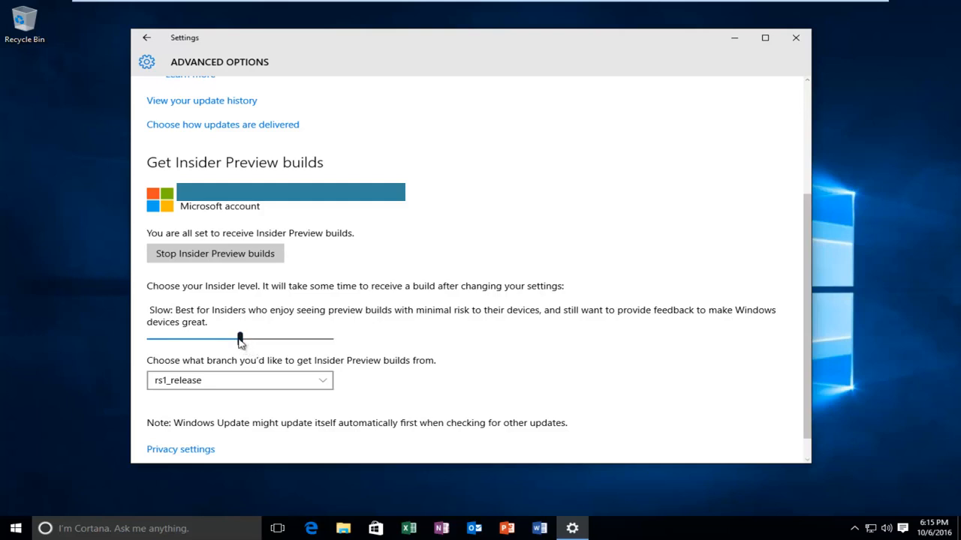
drag(240, 340, 330, 328)
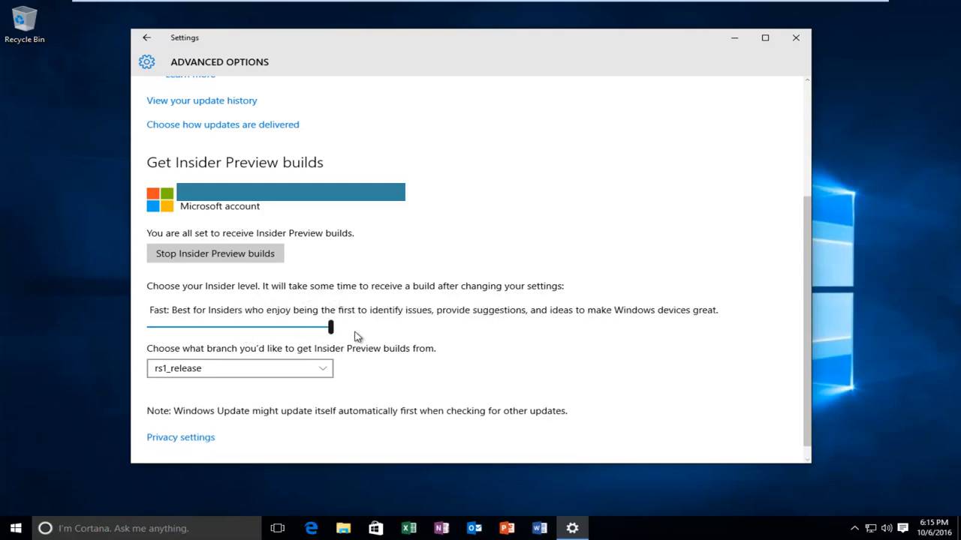